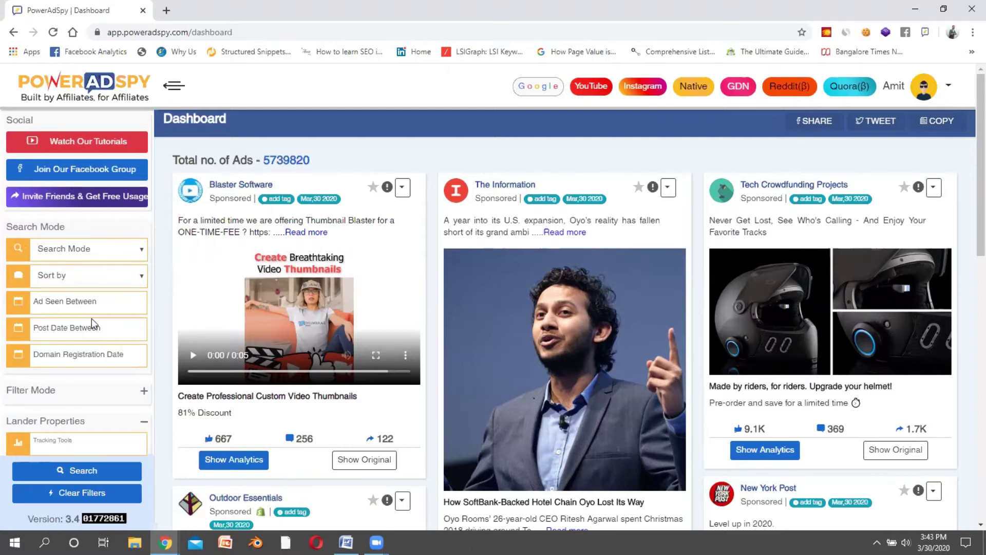
- Switch the PowerAdSpy search mode to Keywords
scroll(93, 321, "down", 2)
scroll(97, 325, "up", 2)
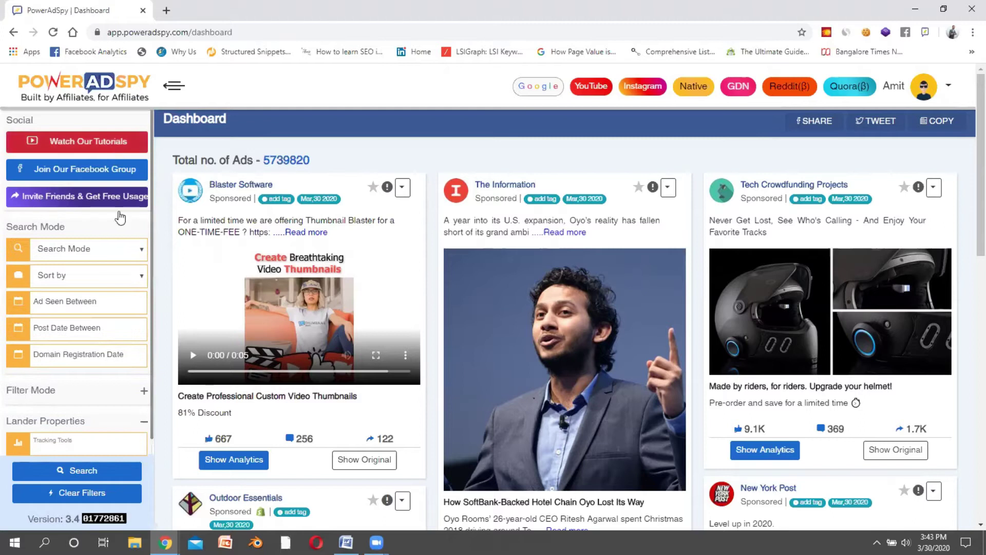
scroll(120, 275, "down", 2)
scroll(119, 275, "up", 2)
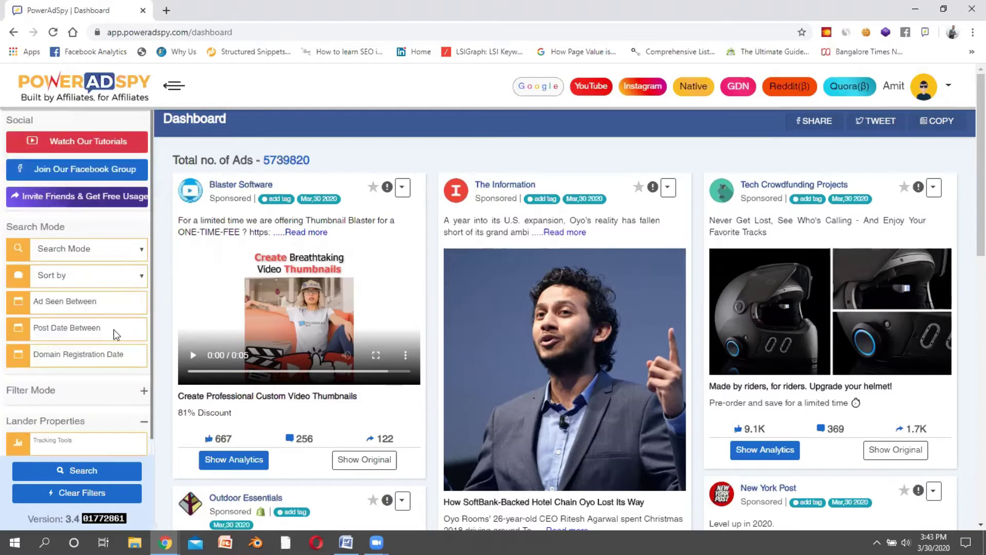
scroll(114, 334, "down", 2)
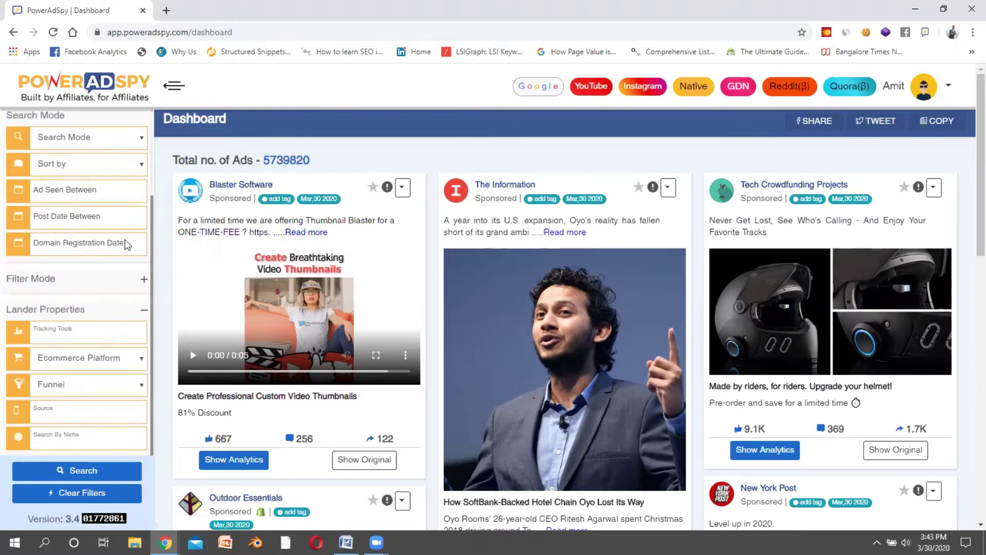
scroll(125, 239, "up", 2)
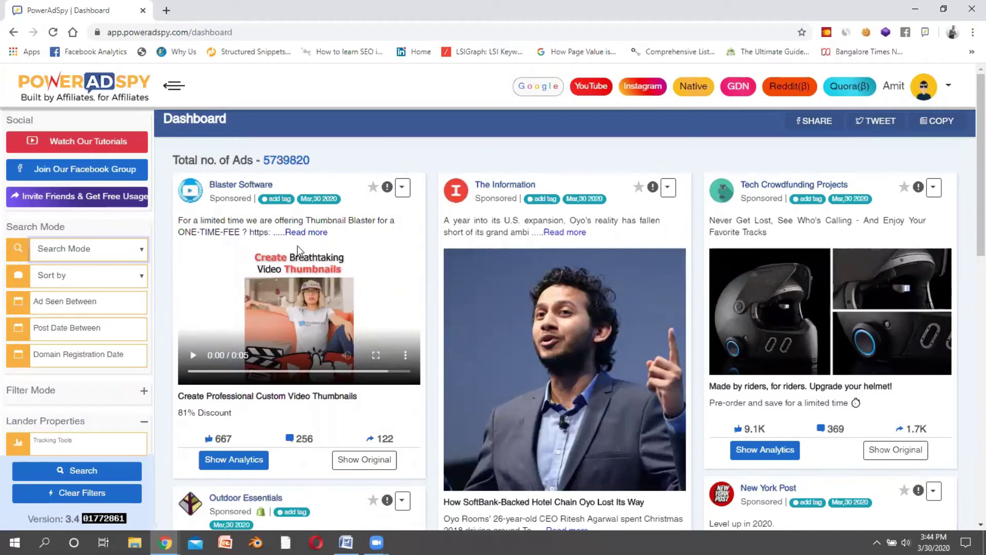
left_click(92, 254)
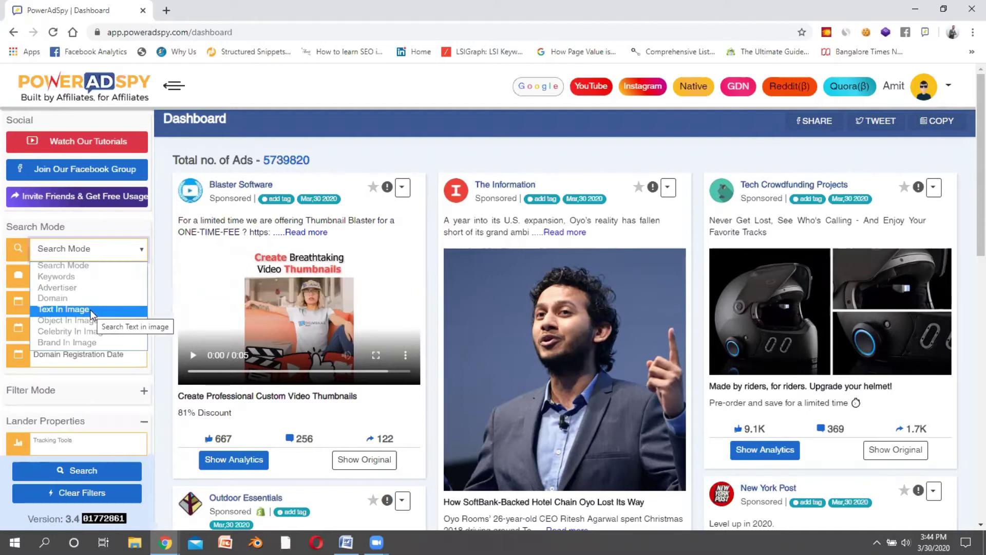
left_click(93, 279)
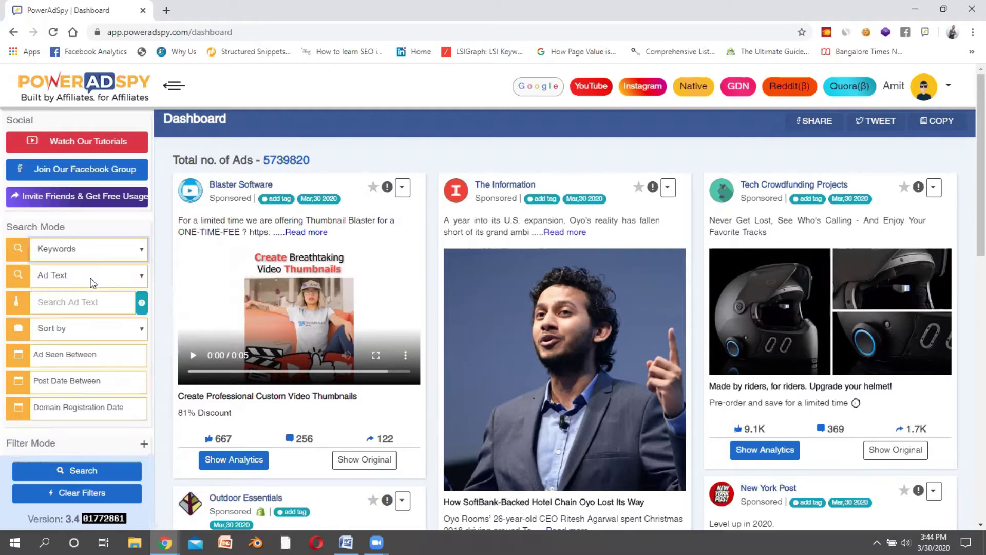
- Search within Ad Text for 'digital marketing'
left_click(92, 282)
left_click(100, 308)
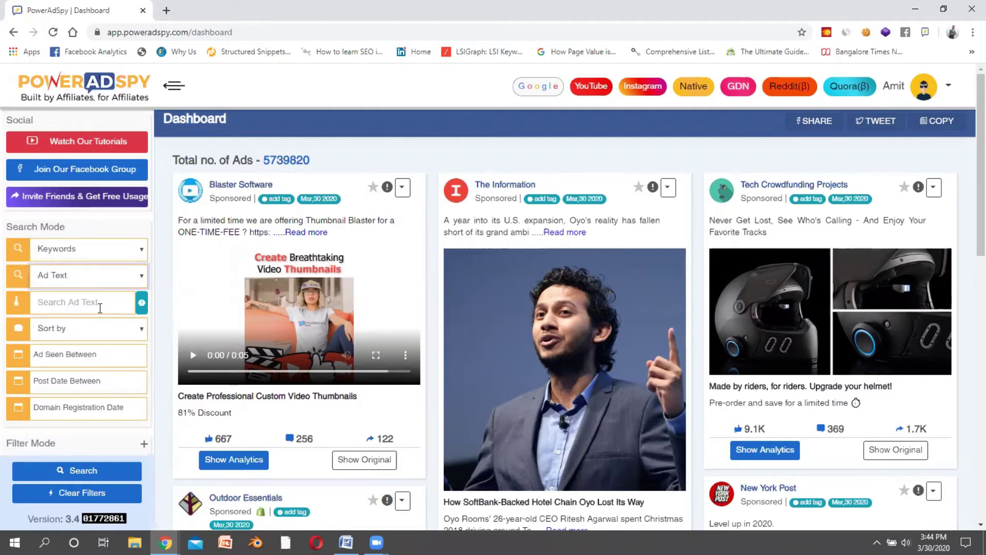
left_click(99, 304)
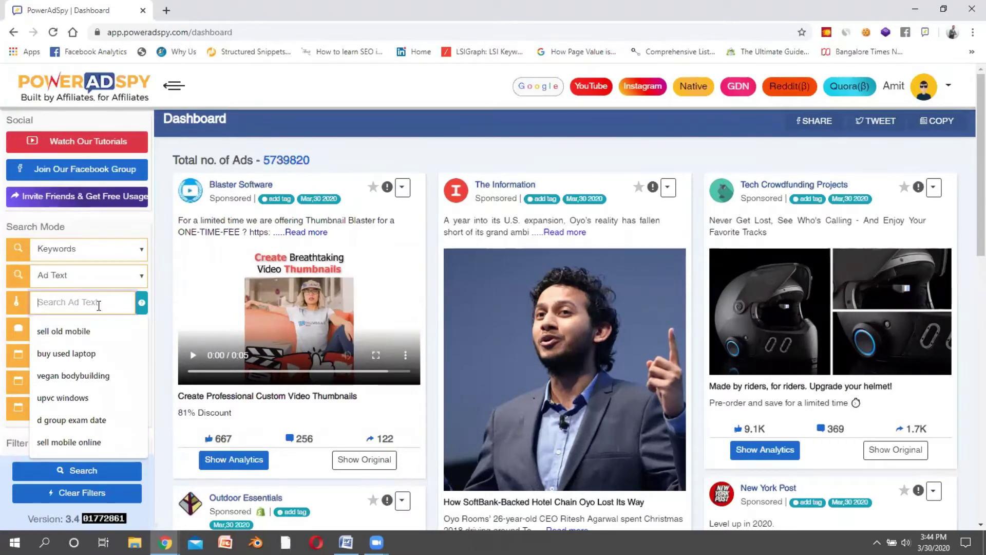
type("digital mark")
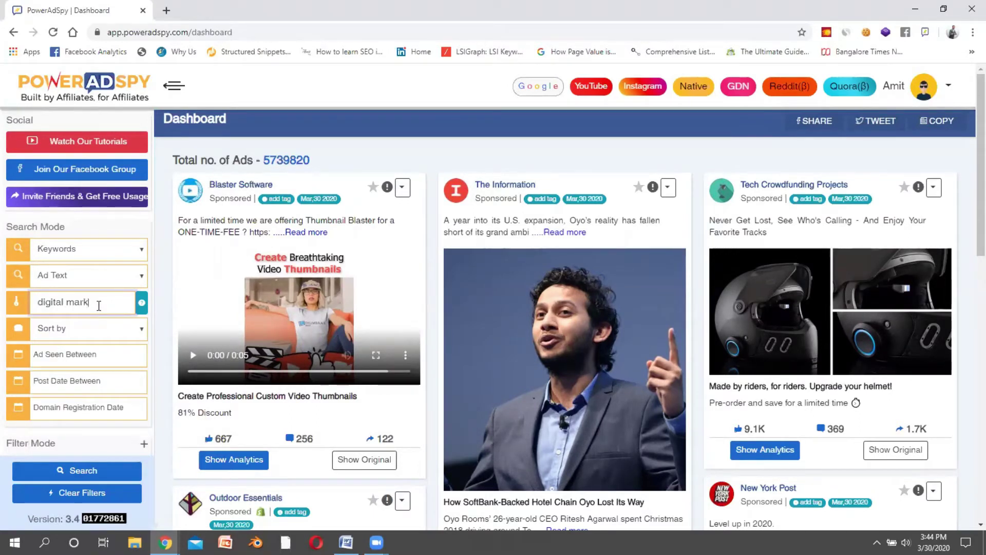
type("eting")
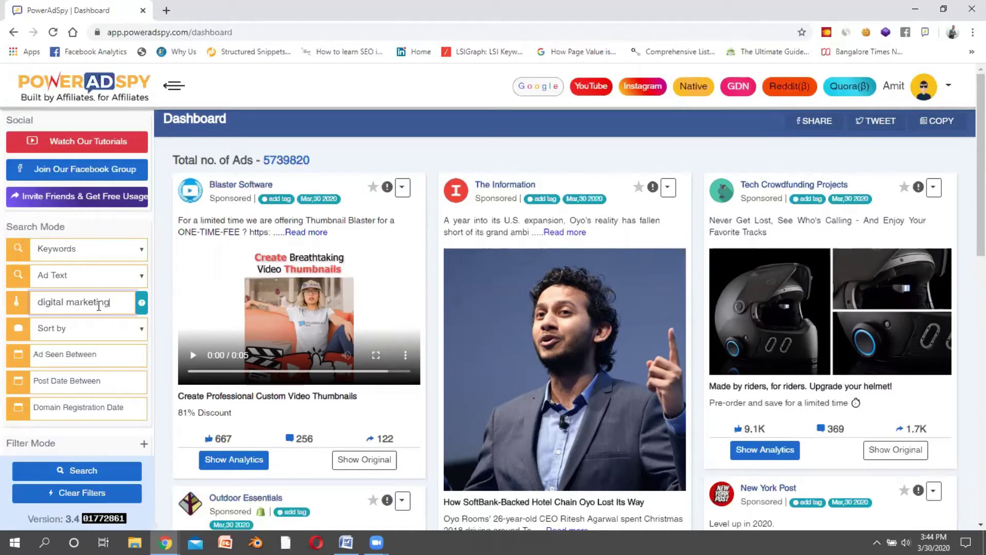
key("Return")
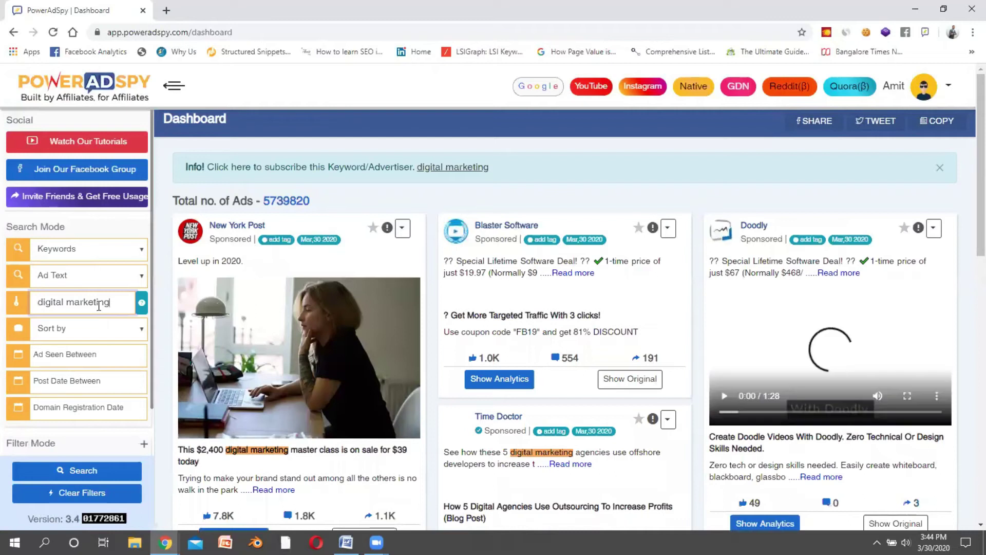
- Sort the 'digital marketing' ad results by Running Longest
scroll(411, 377, "down", 3)
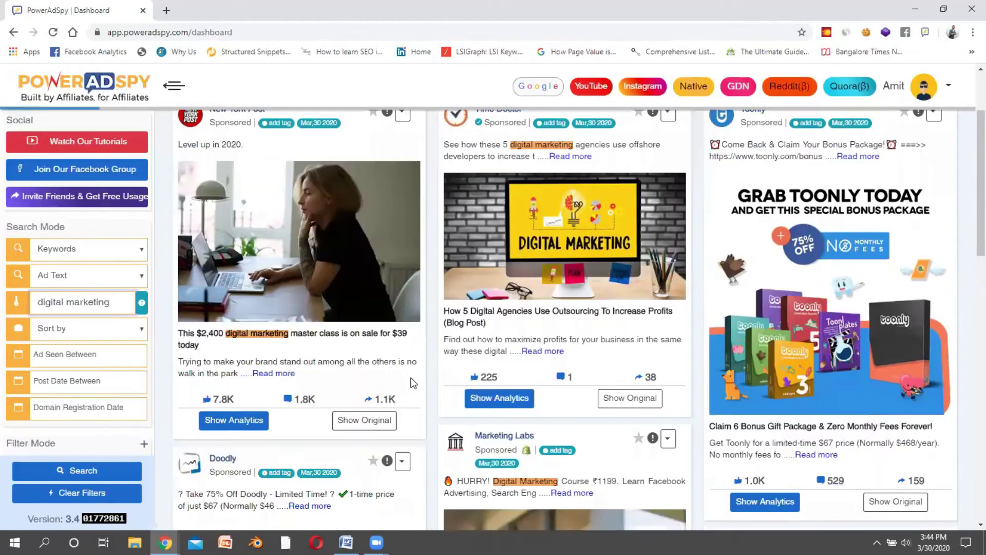
scroll(411, 380, "down", 15)
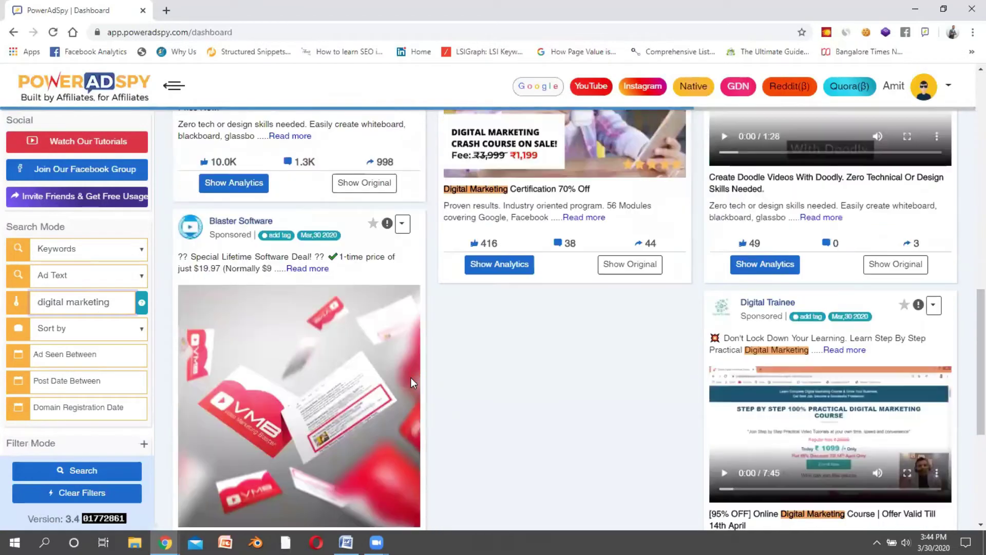
scroll(414, 382, "up", 10)
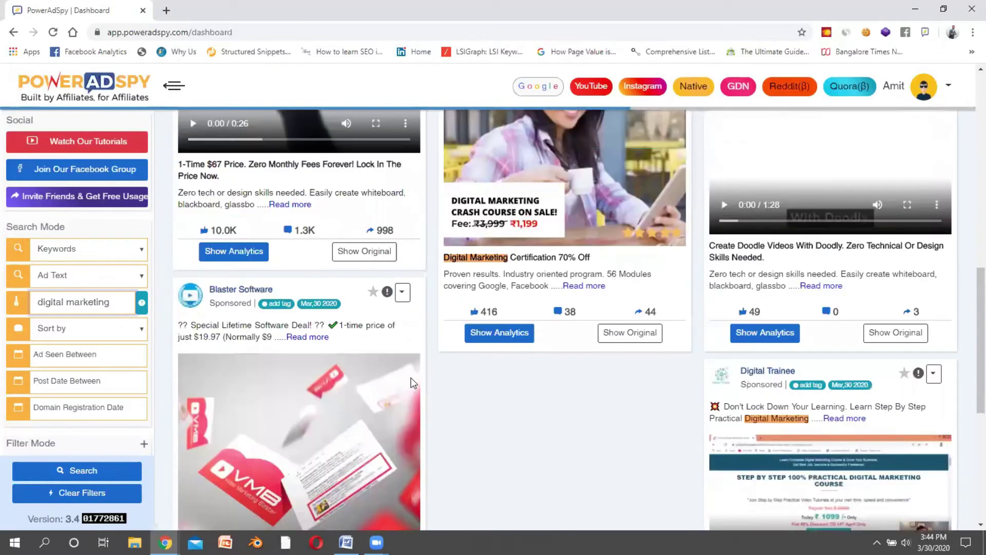
scroll(411, 383, "up", 5)
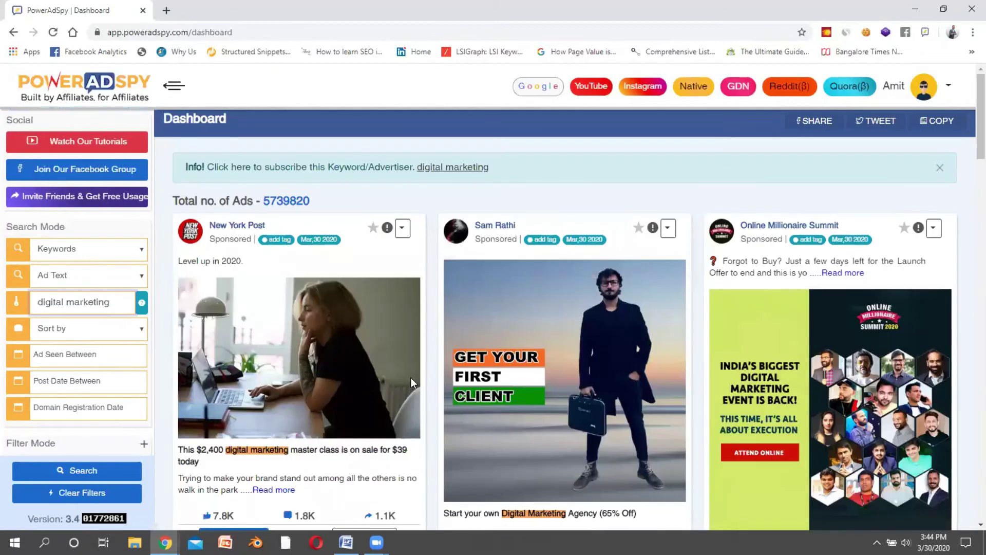
left_click(137, 329)
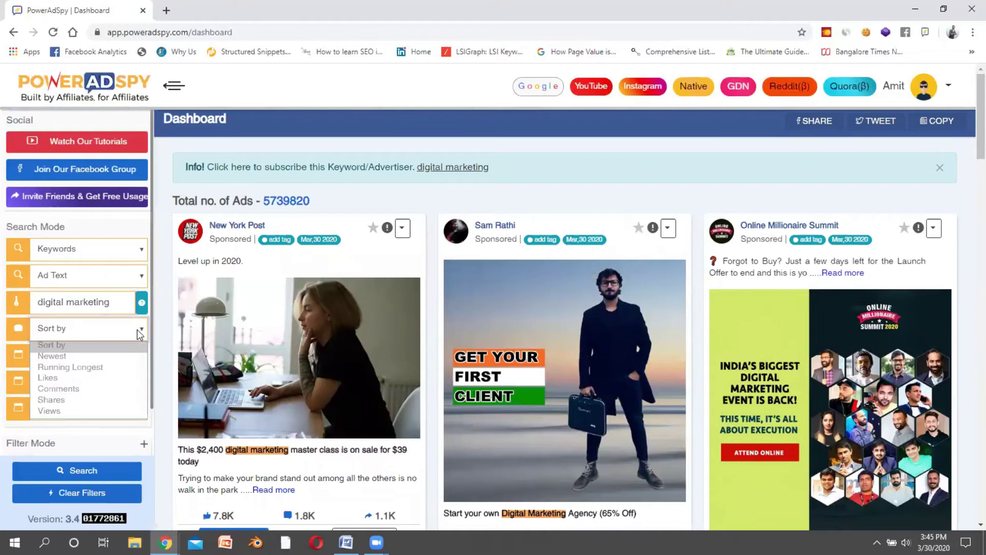
left_click(129, 368)
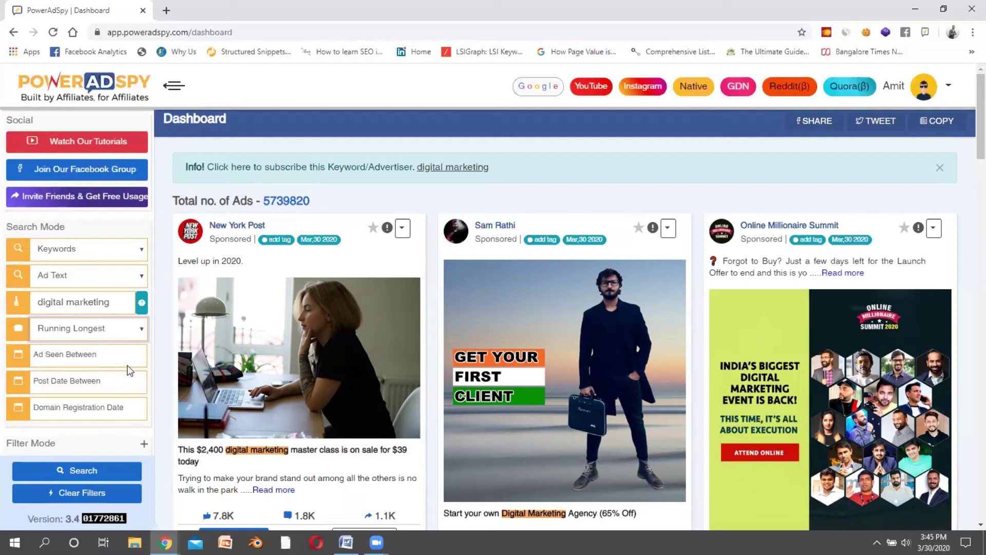
left_click(116, 332)
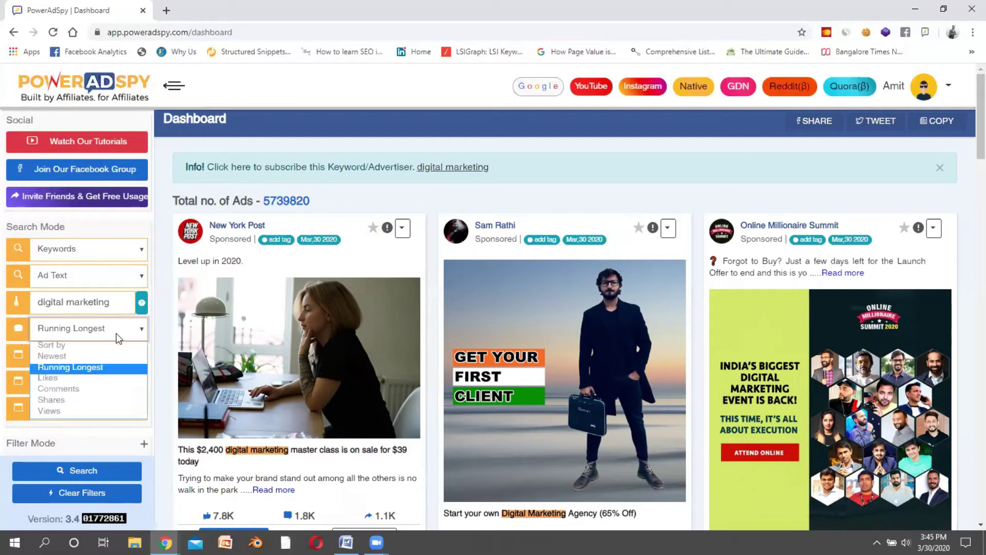
left_click(123, 388)
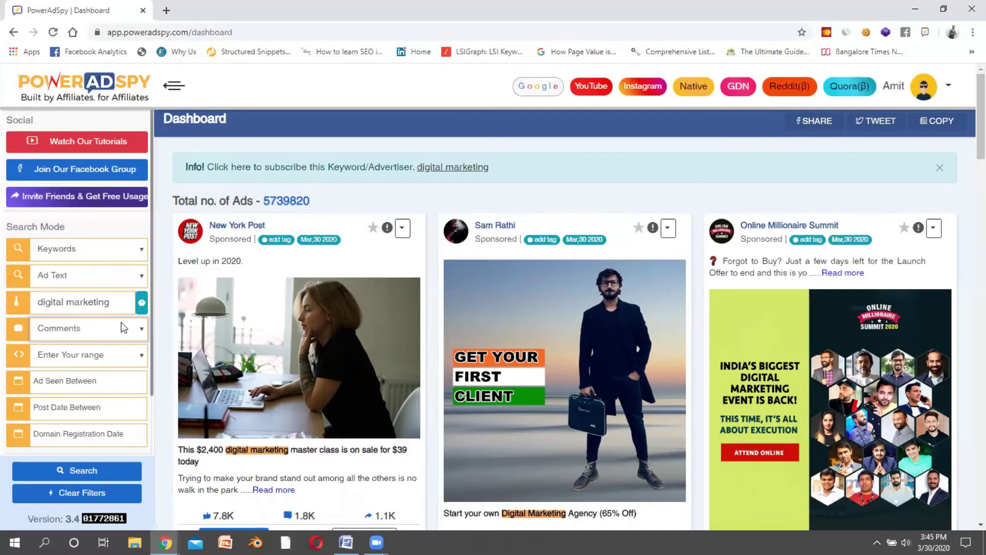
left_click(88, 473)
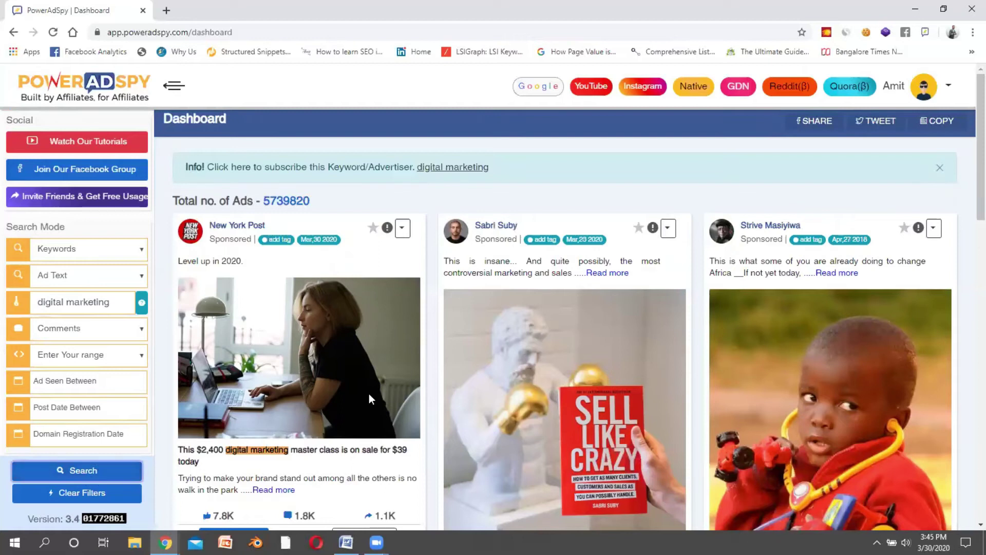
scroll(369, 394, "down", 3)
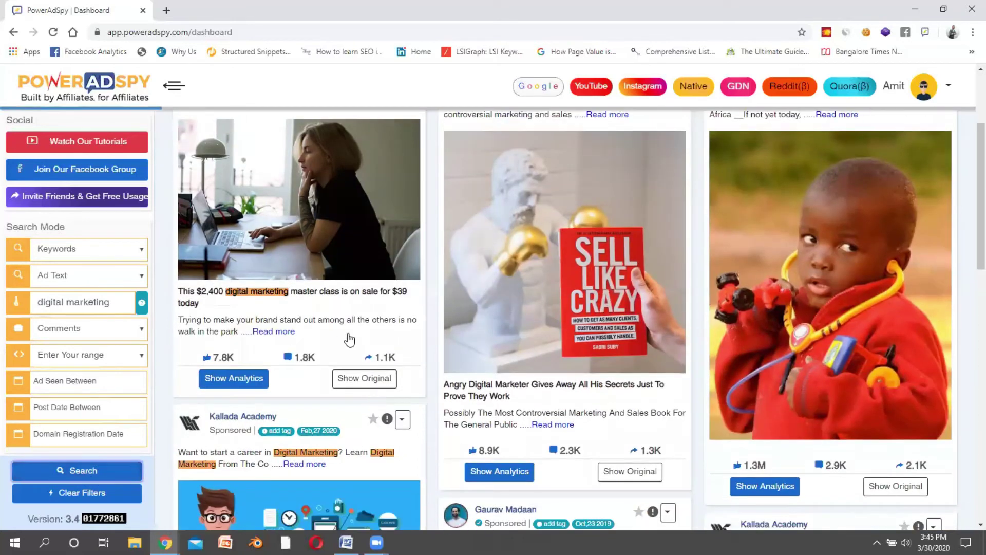
scroll(347, 334, "up", 2)
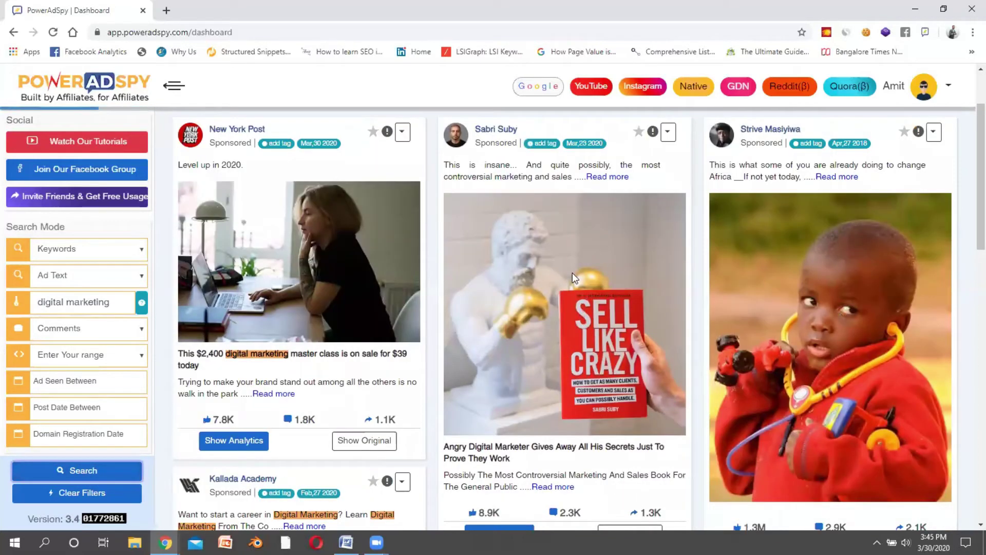
scroll(587, 375, "down", 1)
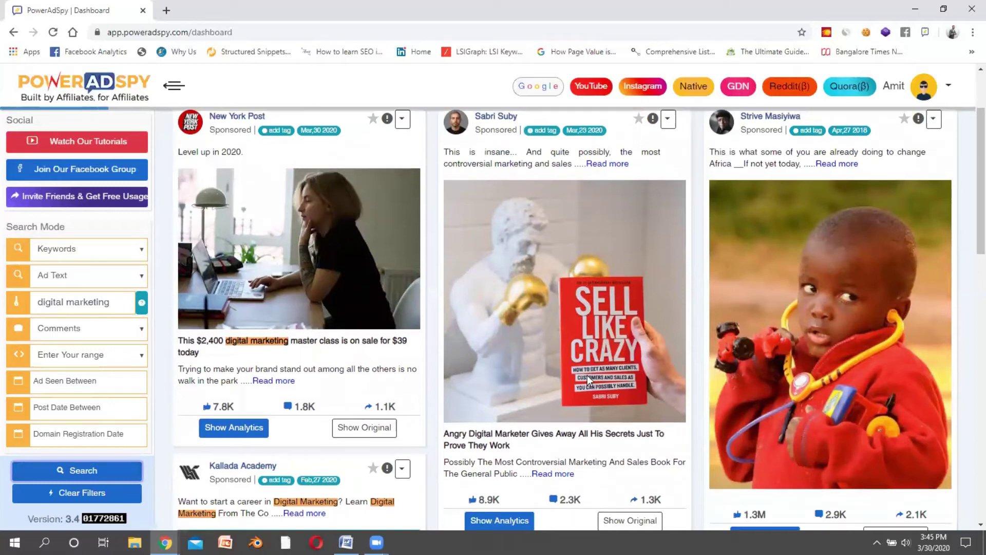
scroll(587, 375, "down", 3)
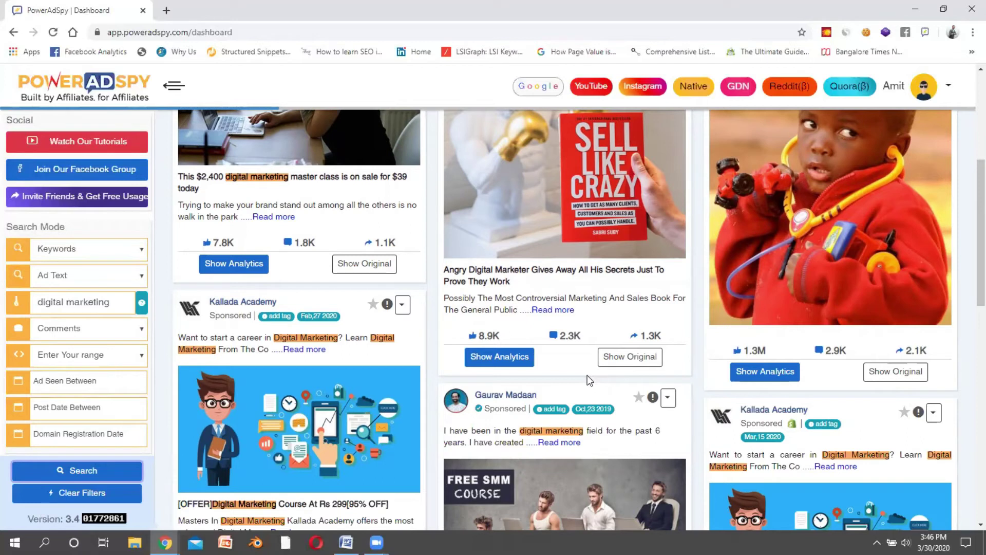
scroll(588, 375, "up", 5)
scroll(585, 359, "down", 12)
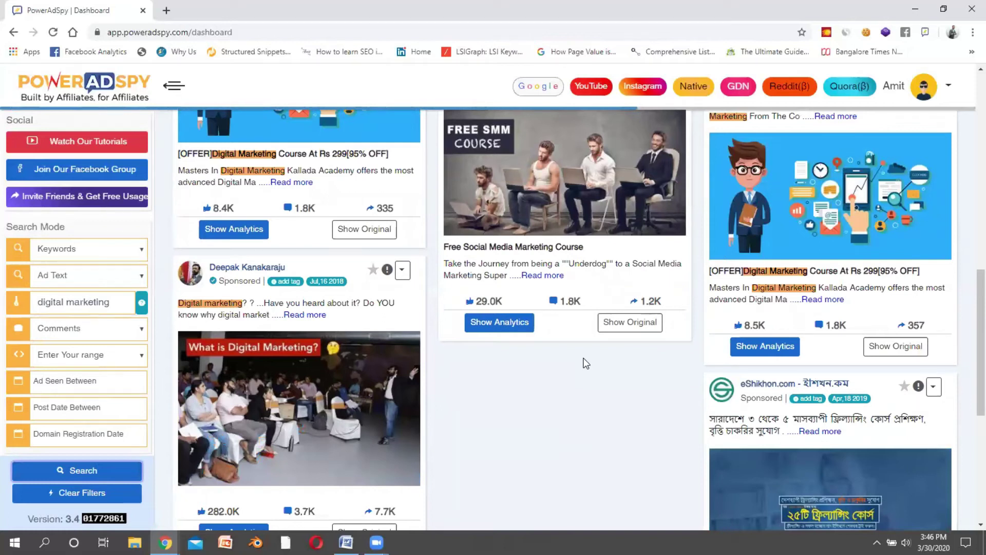
left_click(123, 362)
left_click(124, 363)
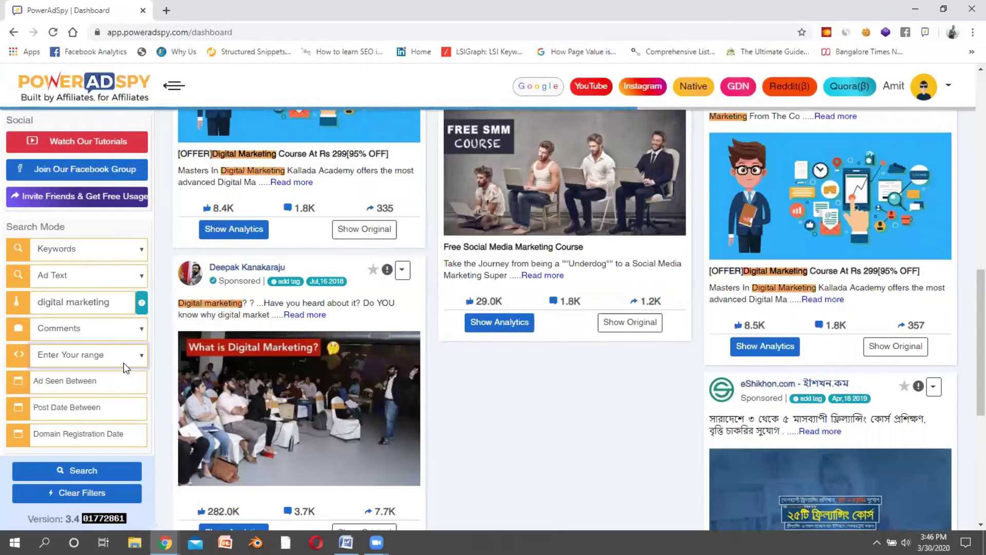
scroll(116, 382, "down", 4)
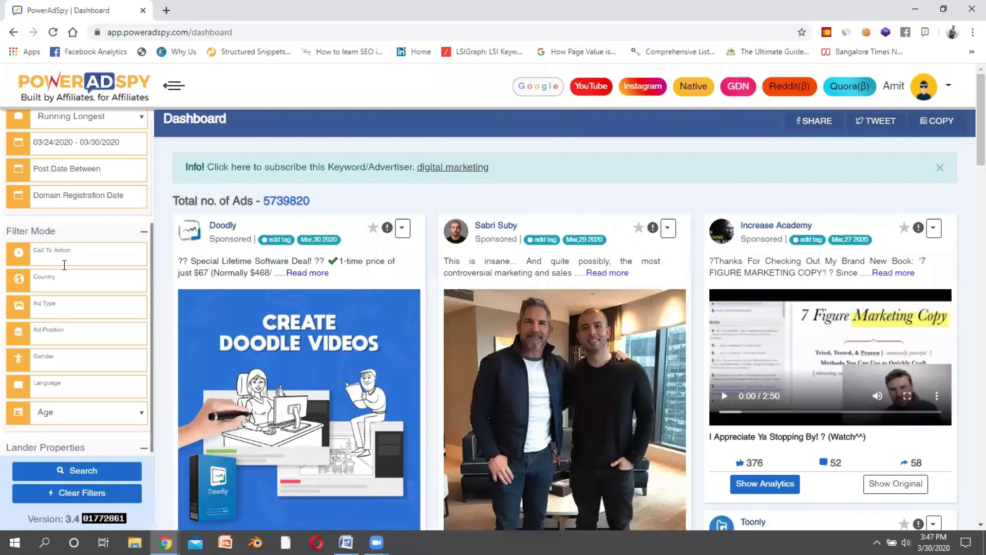
left_click(63, 251)
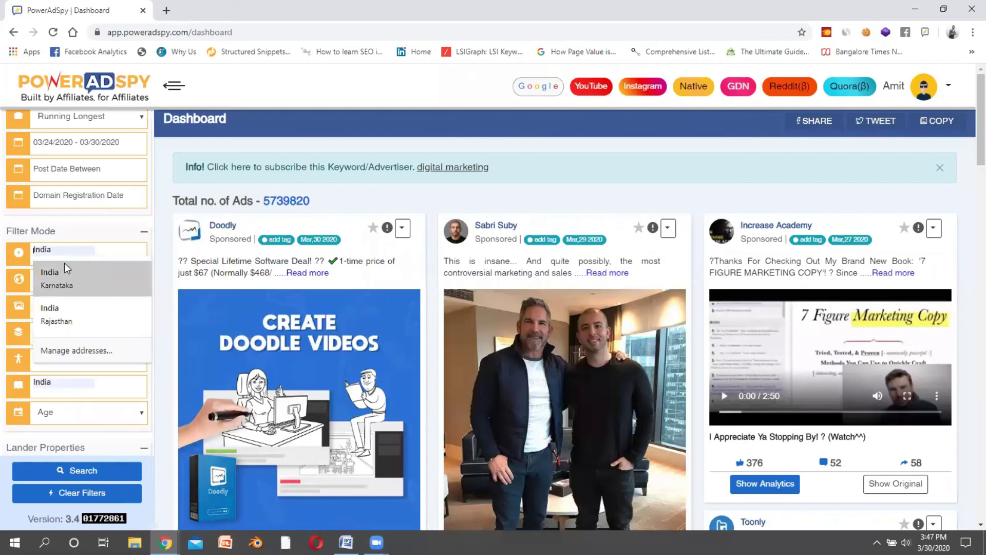
key("Escape")
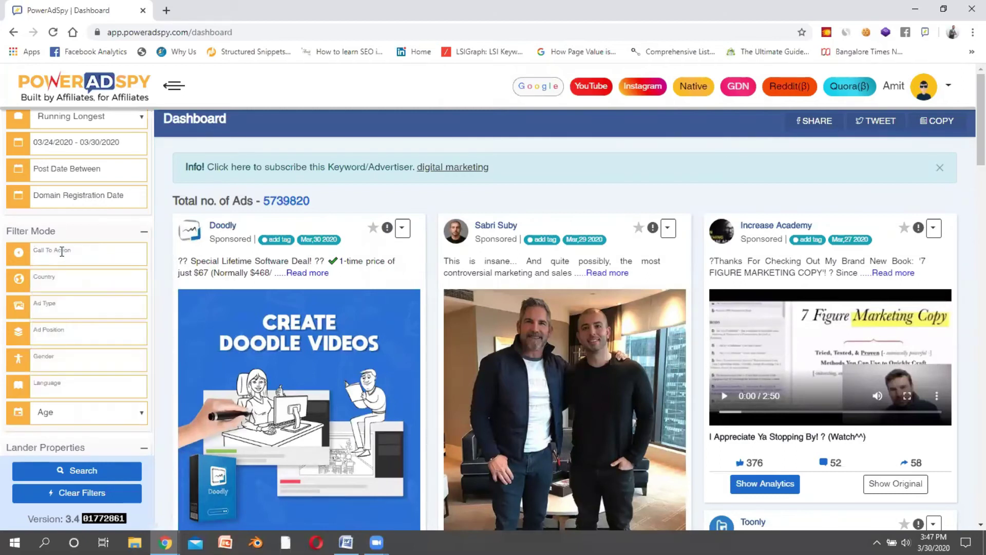
left_click(61, 251)
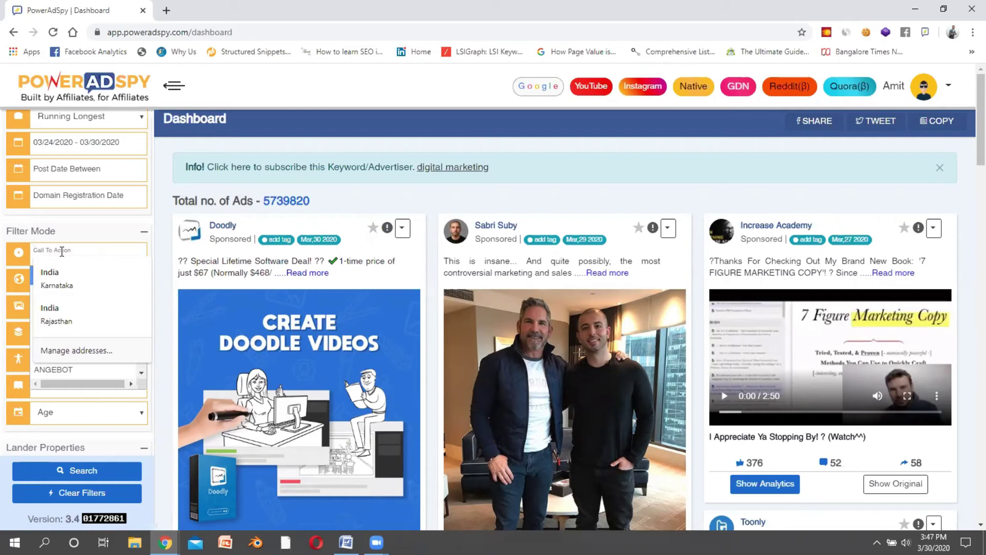
left_click(113, 214)
left_click(92, 275)
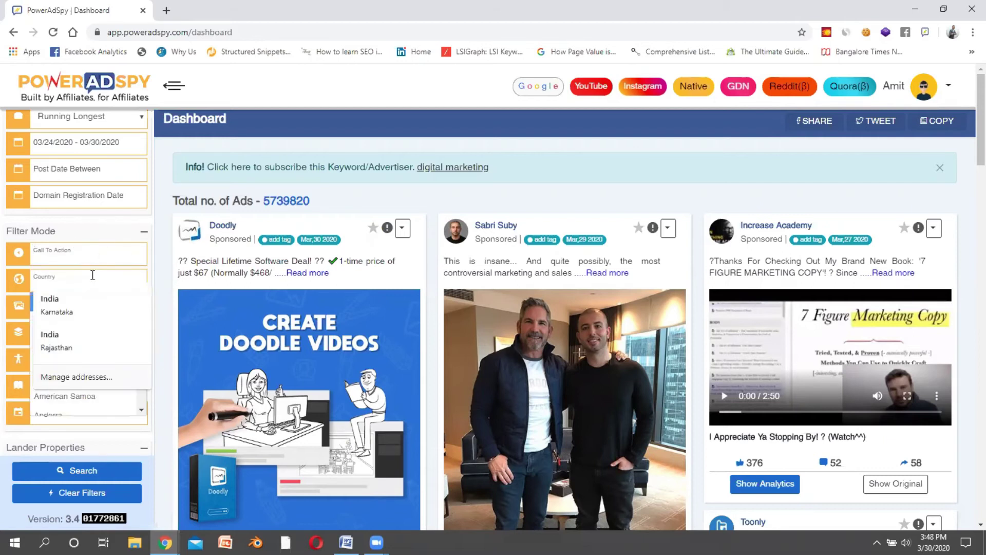
left_click(83, 220)
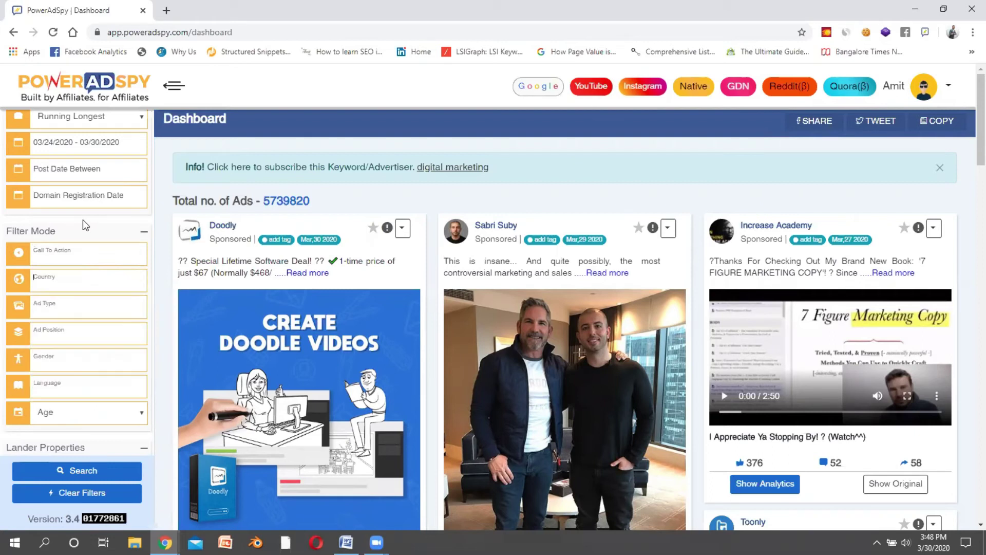
scroll(82, 220, "up", 3)
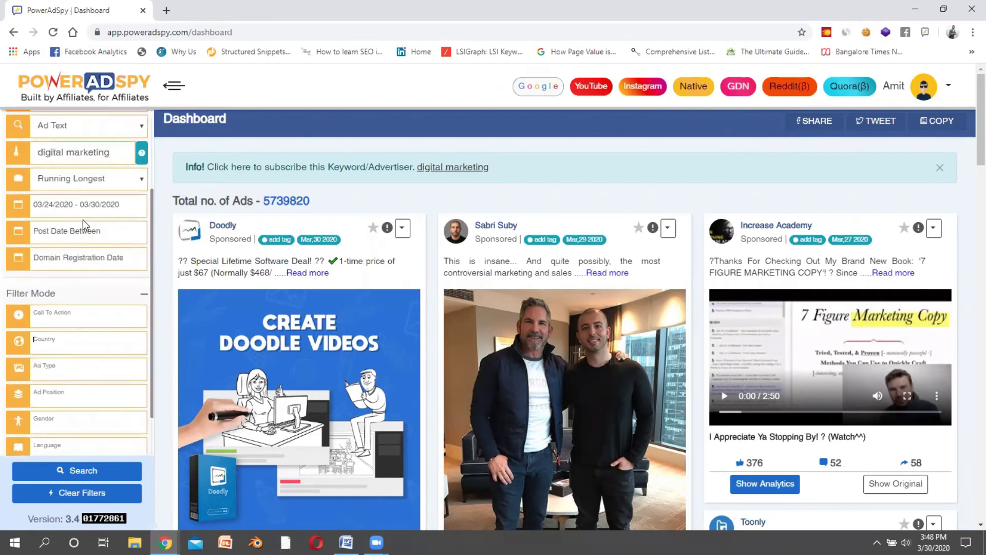
left_click(86, 277)
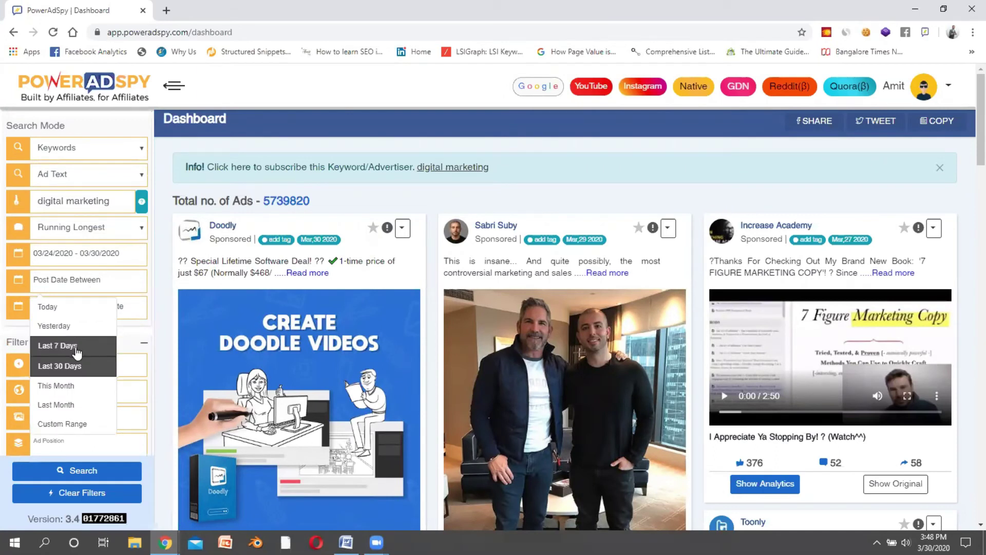
left_click(158, 355)
scroll(109, 382, "down", 2)
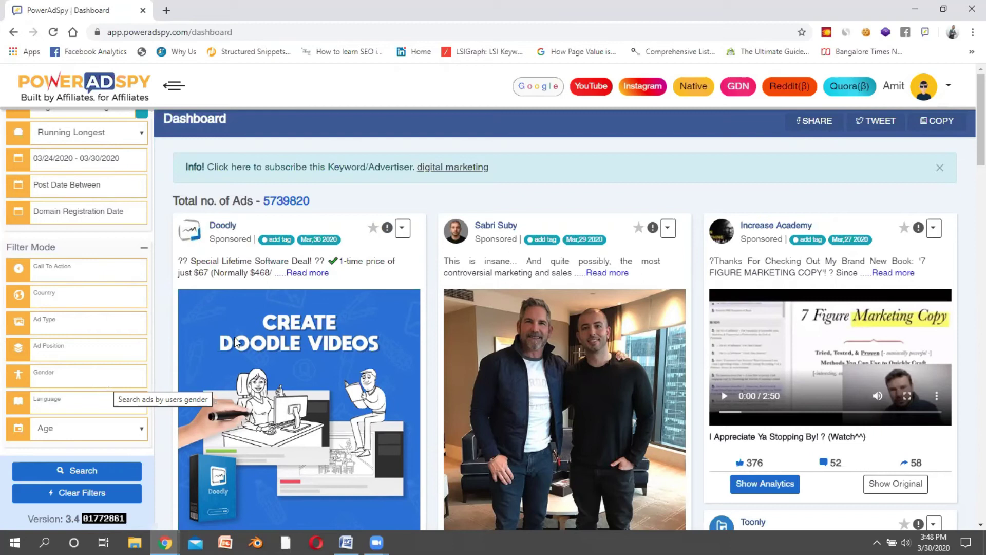
scroll(507, 324, "down", 10)
scroll(507, 325, "up", 10)
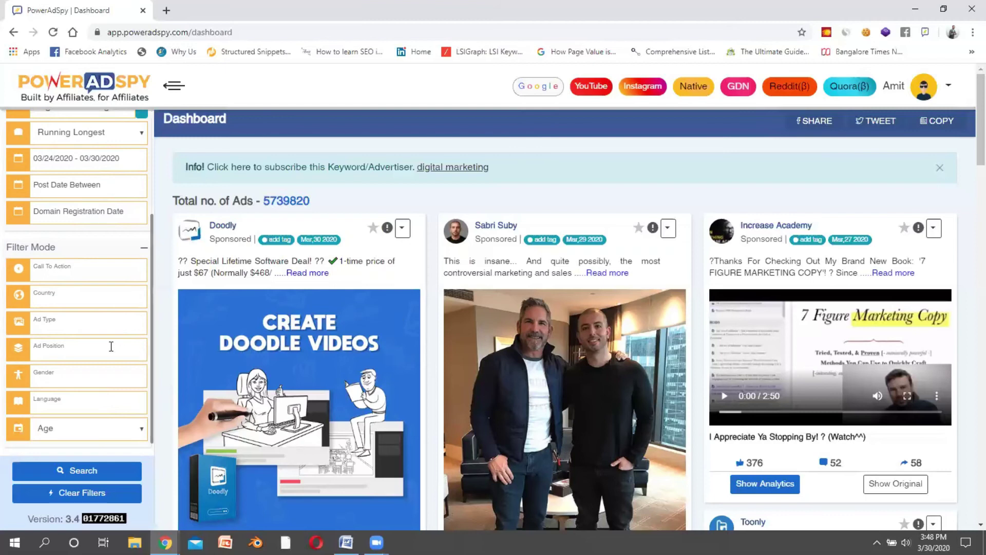
- Set the Age filter to 'Between 35 to 44'
left_click(114, 432)
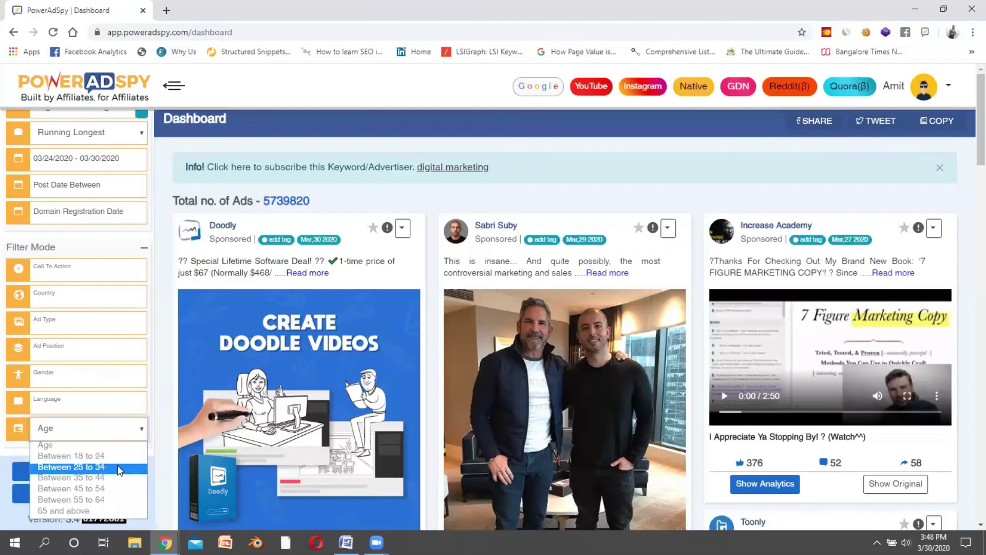
left_click(118, 478)
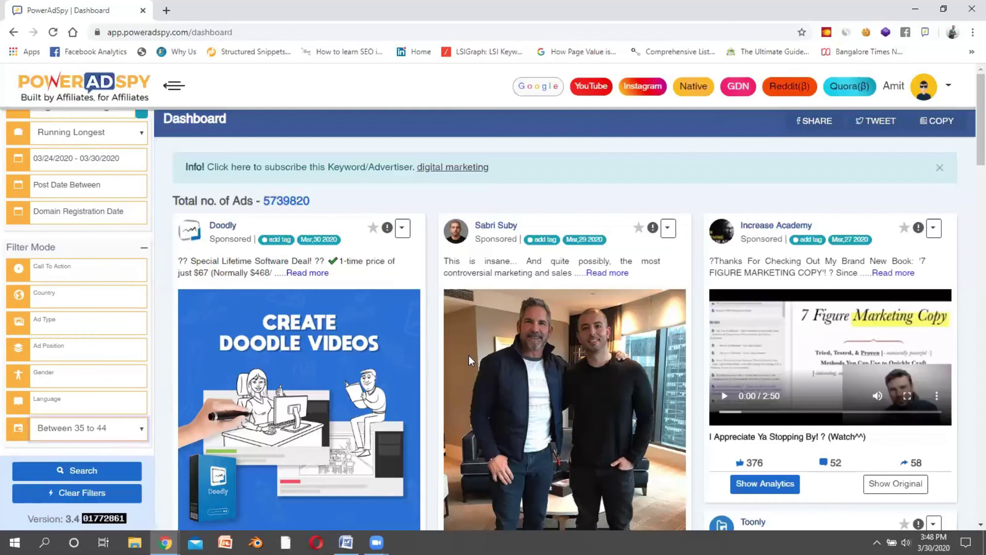
scroll(468, 357, "down", 15)
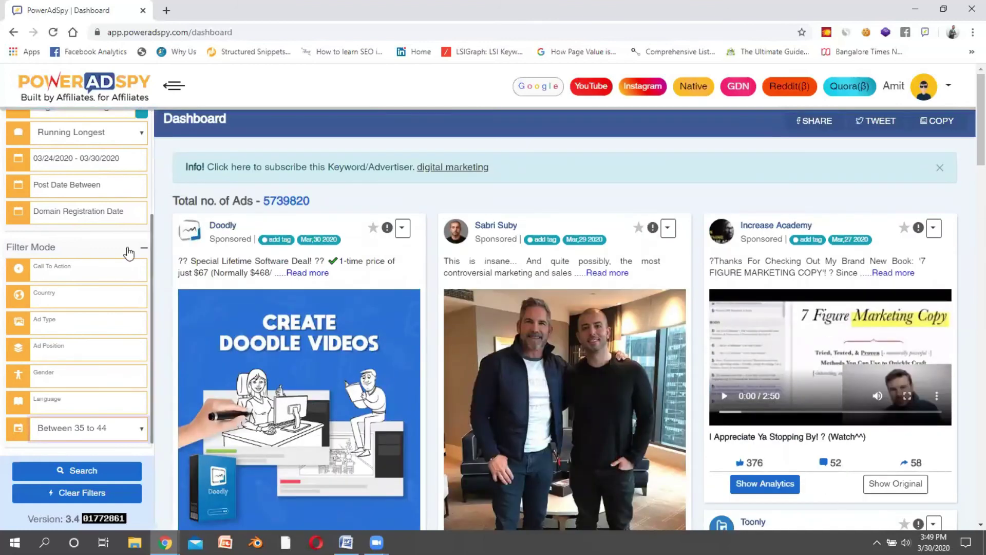
scroll(126, 252, "up", 4)
scroll(107, 347, "down", 5)
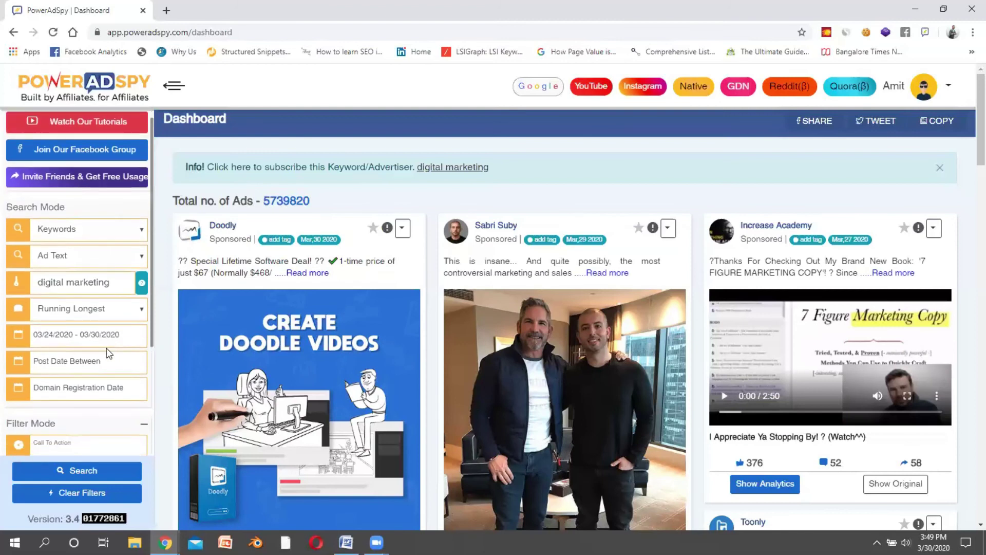
scroll(107, 377, "down", 1)
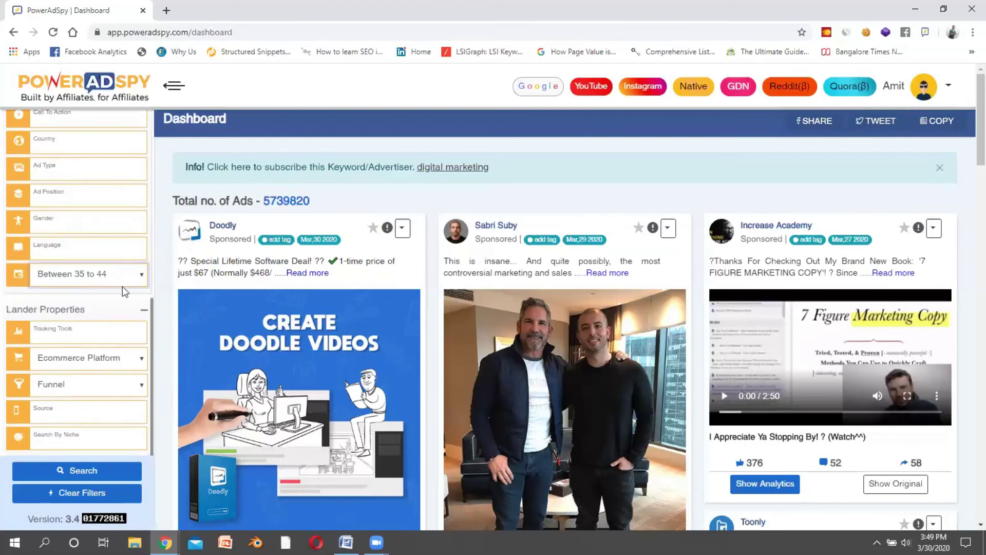
- Run the search to reload ads for the 35–44 audience and review the results
left_click(82, 476)
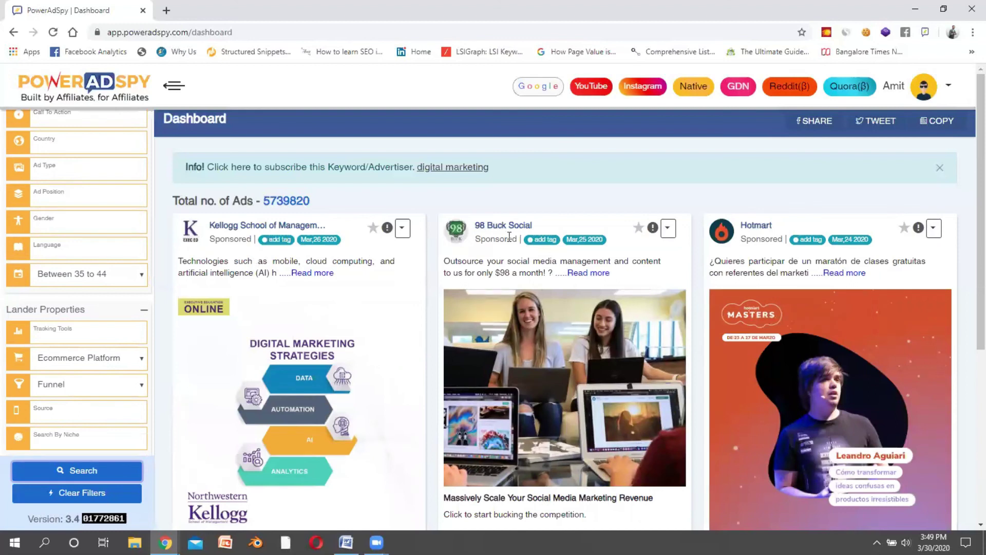
scroll(632, 298, "down", 3)
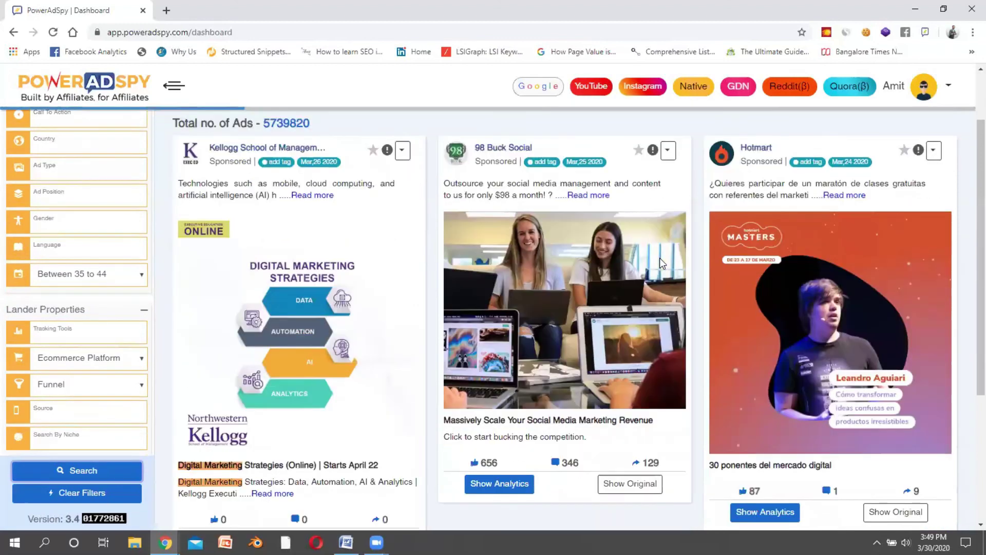
scroll(588, 343, "down", 3)
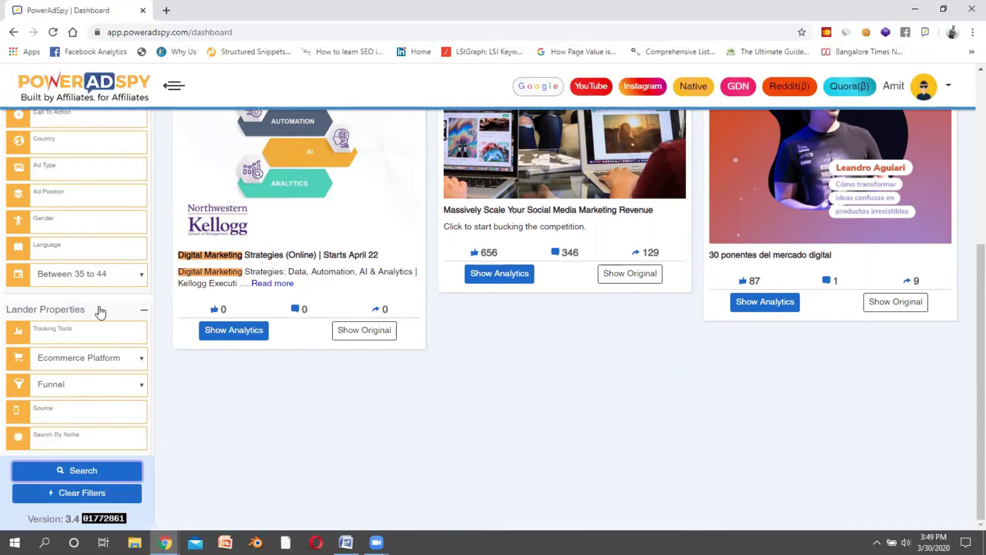
scroll(100, 308, "up", 4)
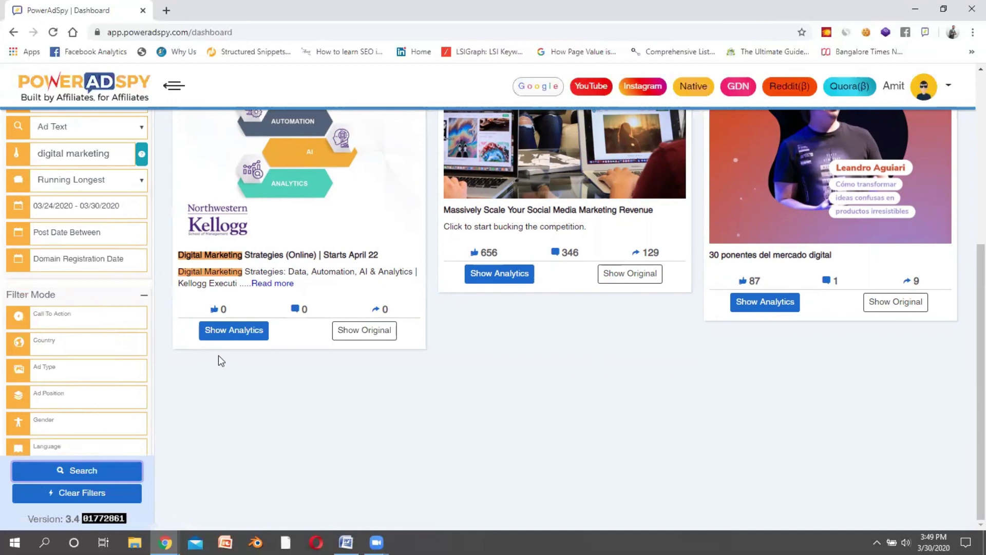
scroll(323, 331, "up", 5)
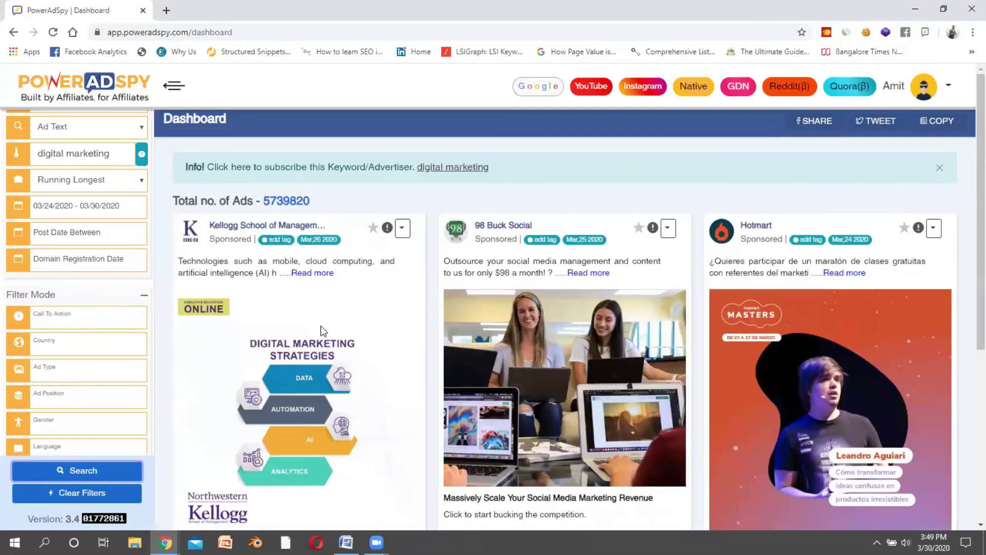